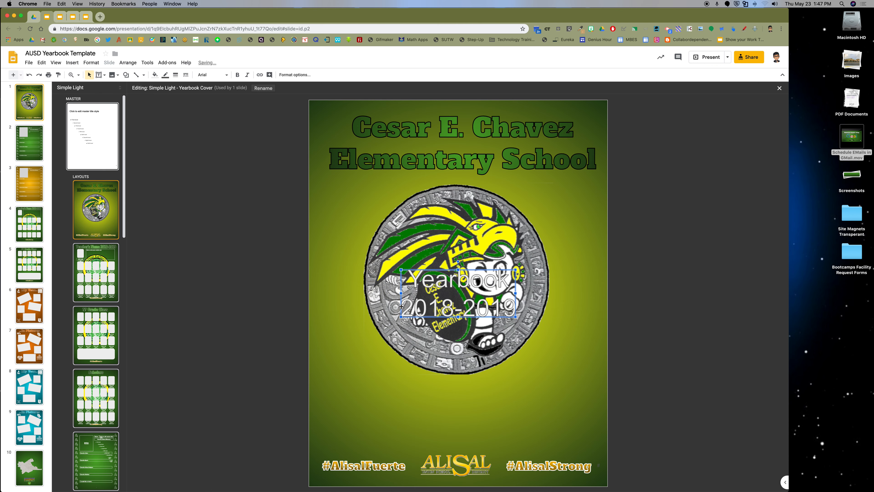
Move the Yearbook 2018-2019 text below the mascot in Alfa Slab One, centered horizontally
left_click_drag(398, 384, 403, 389)
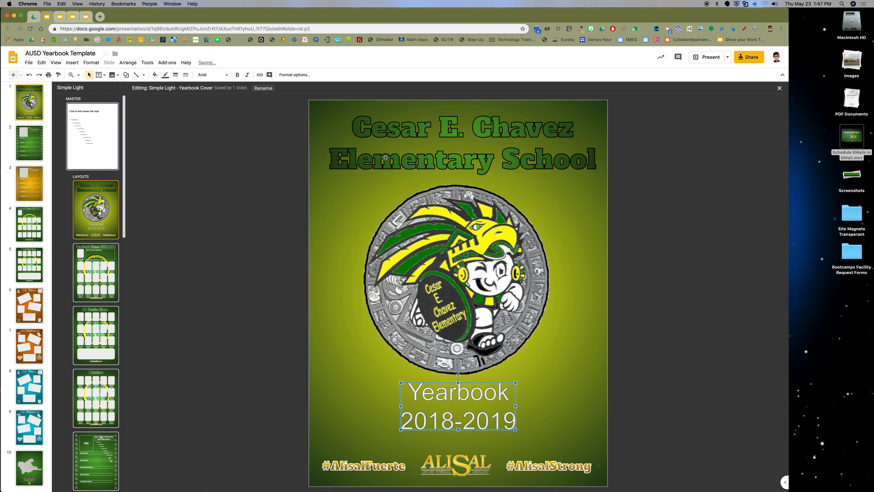
left_click(220, 77)
left_click(219, 107)
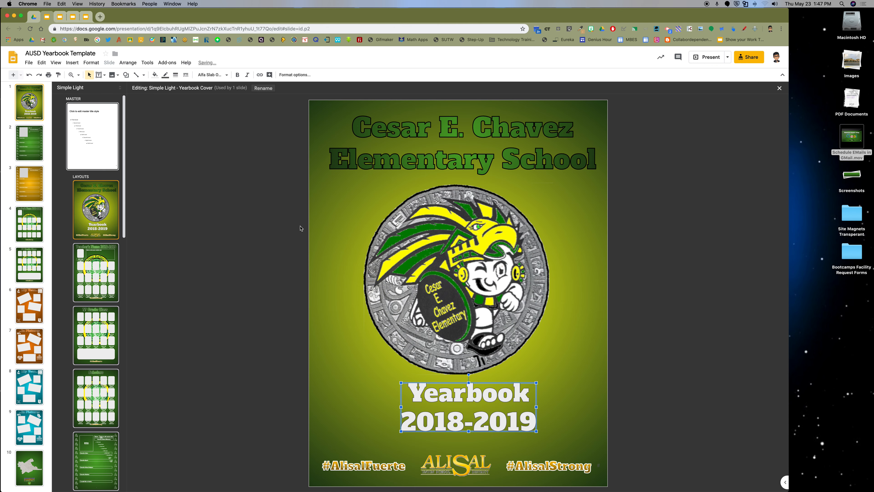
right_click(438, 400)
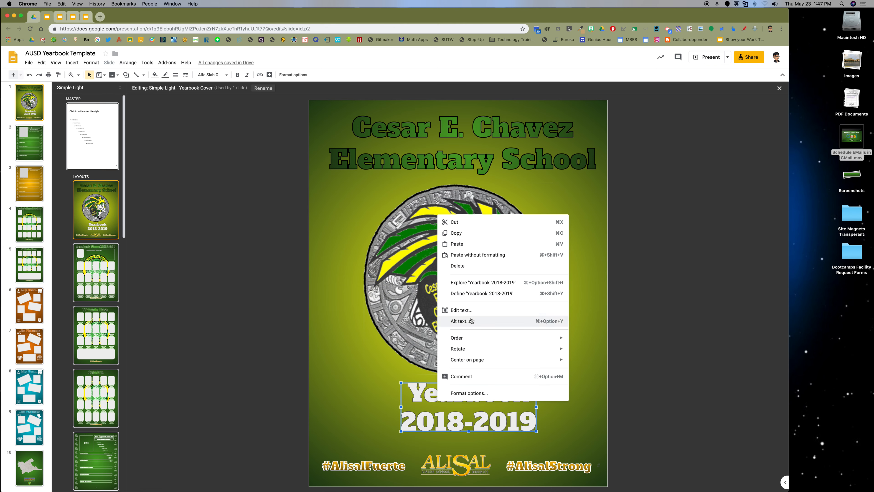
mouse_move(478, 359)
left_click(581, 362)
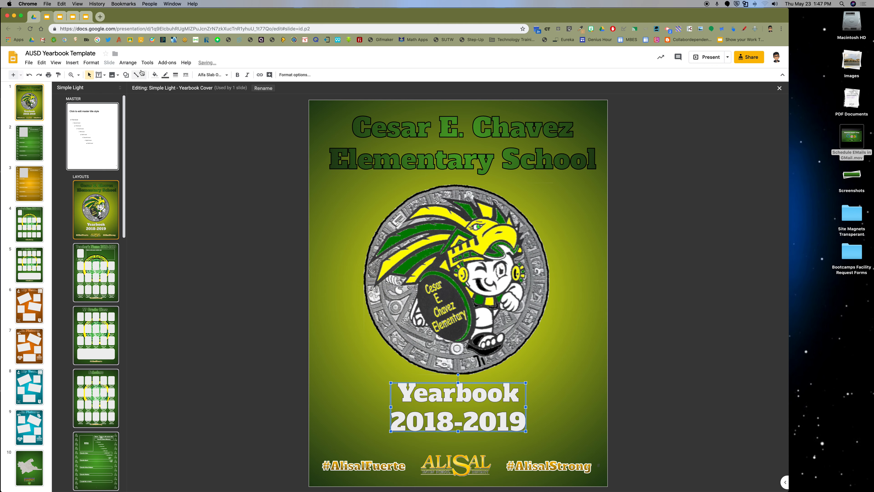
Give the Yearbook text a dark-green gradient fill and a thick dark outline
left_click(154, 75)
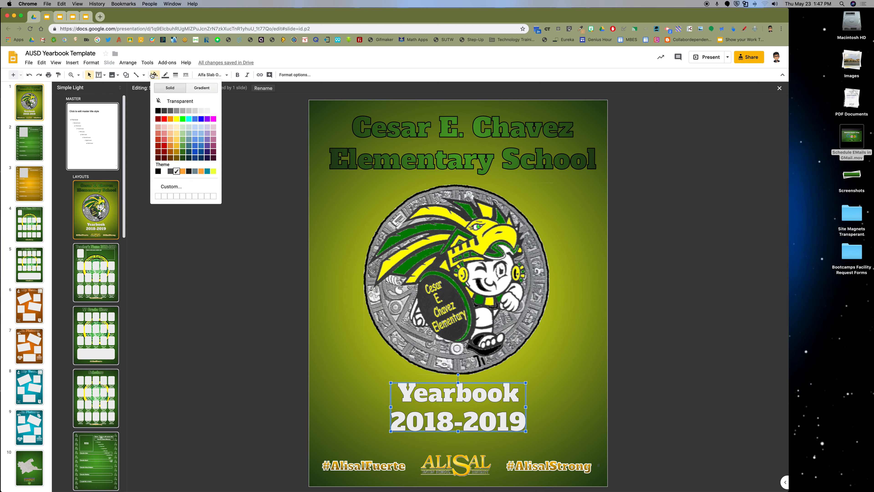
left_click(201, 89)
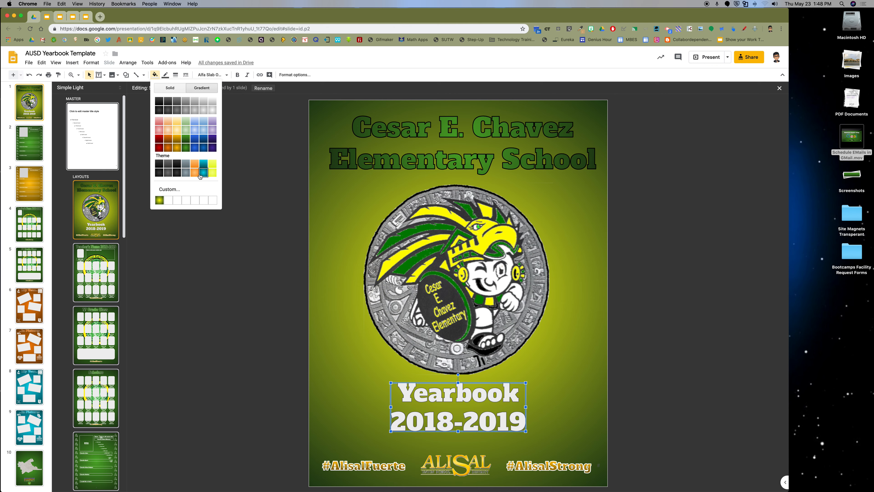
left_click(186, 148)
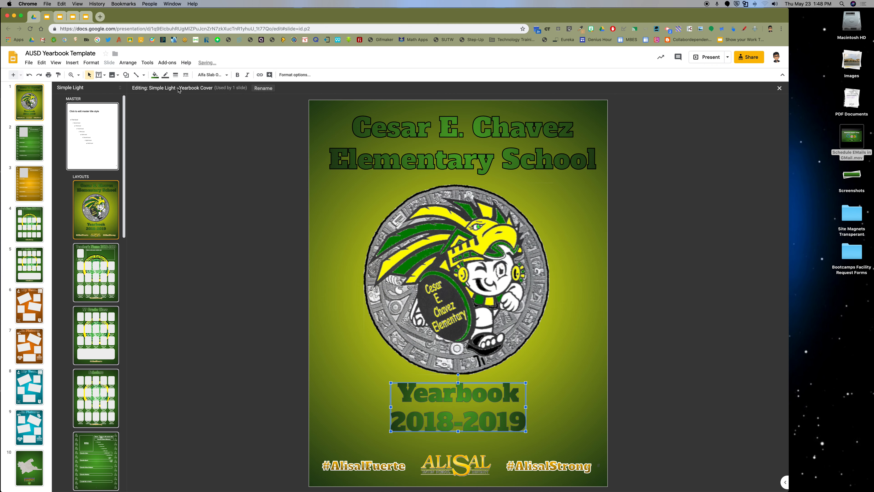
left_click(166, 75)
left_click(168, 98)
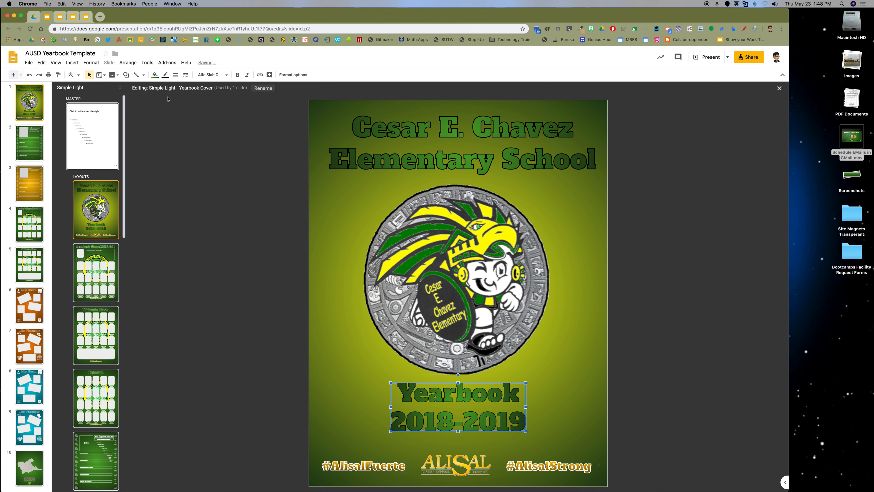
left_click(174, 76)
left_click(186, 100)
left_click(203, 209)
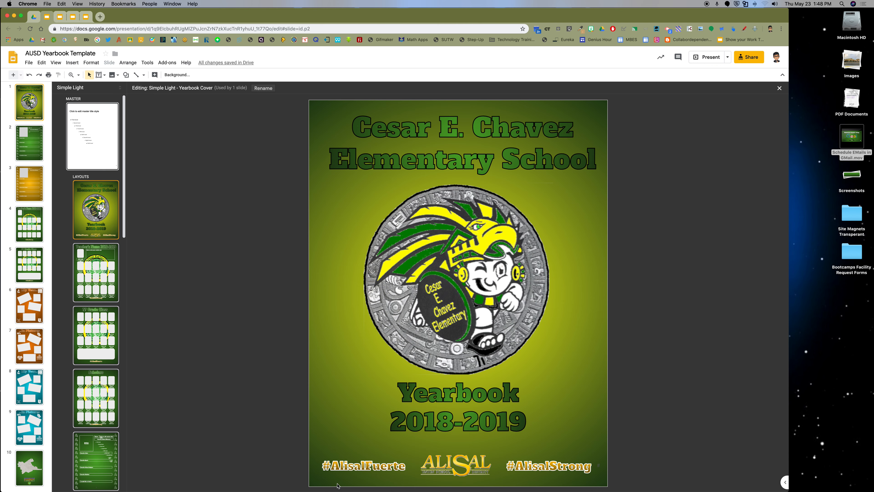
left_click(364, 467)
Browse the layouts and settle on the Teacher's Name class layout
key("Tab")
left_click(249, 387)
left_click(99, 281)
left_click(87, 333)
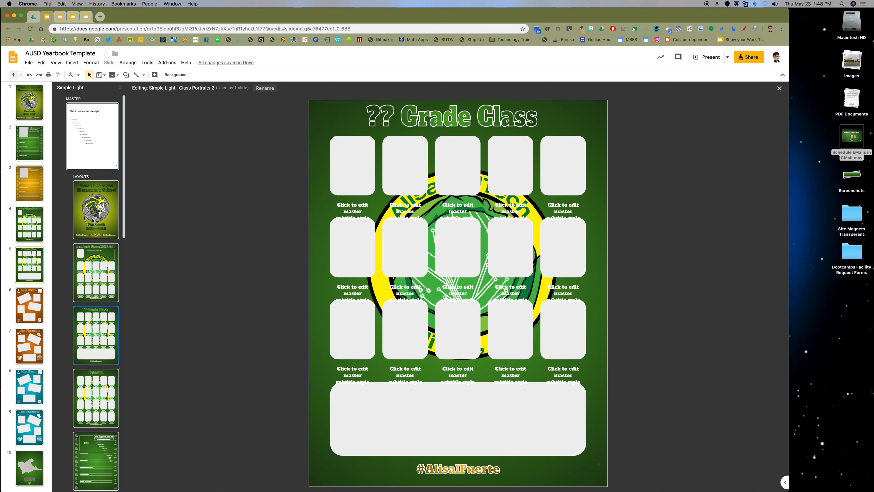
left_click(93, 220)
left_click(94, 281)
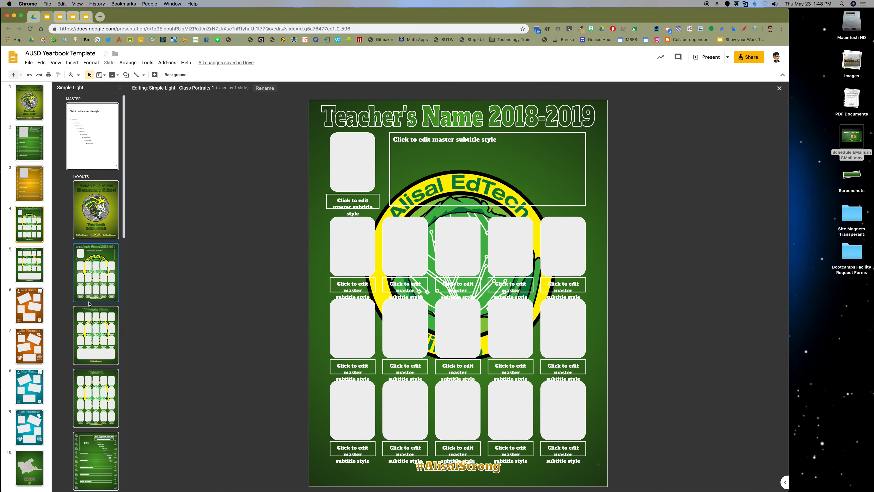
Replace Teacher's Name in the 2018-2019 title with the teacher's name and center it horizontally
double_click(364, 116)
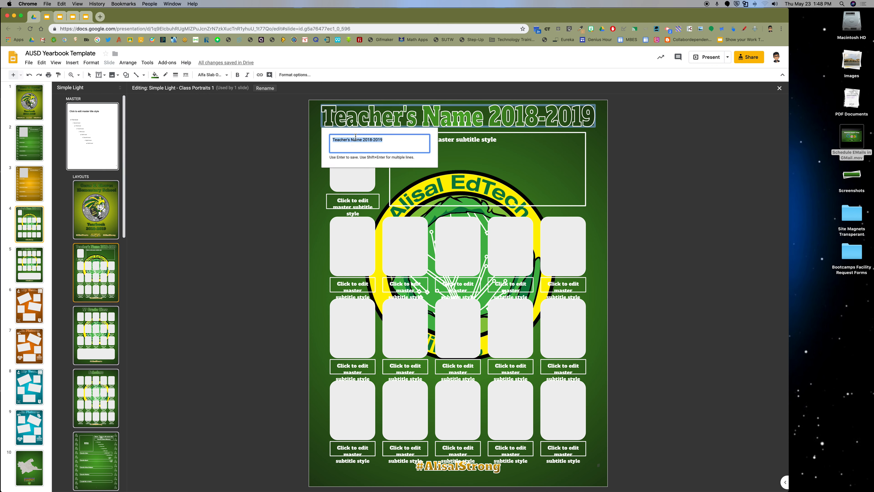
left_click_drag(362, 140, 331, 139)
type("Mr. Lopez")
key("Return")
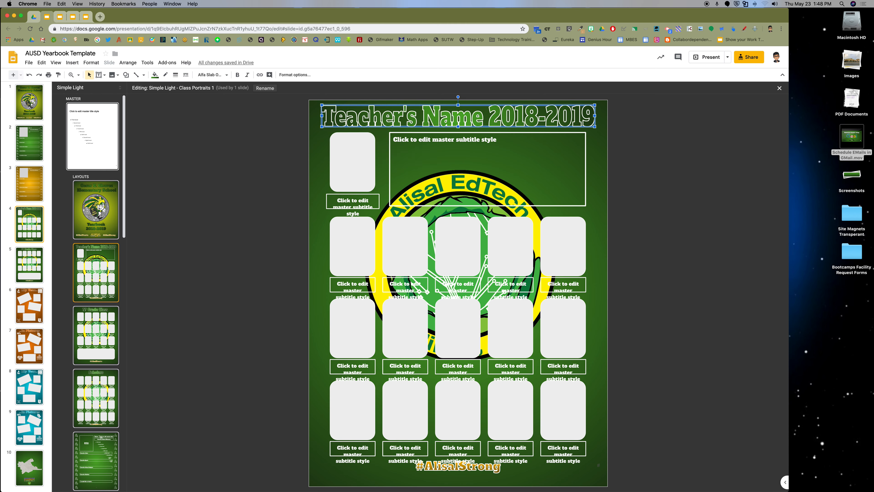
right_click(408, 116)
mouse_move(466, 262)
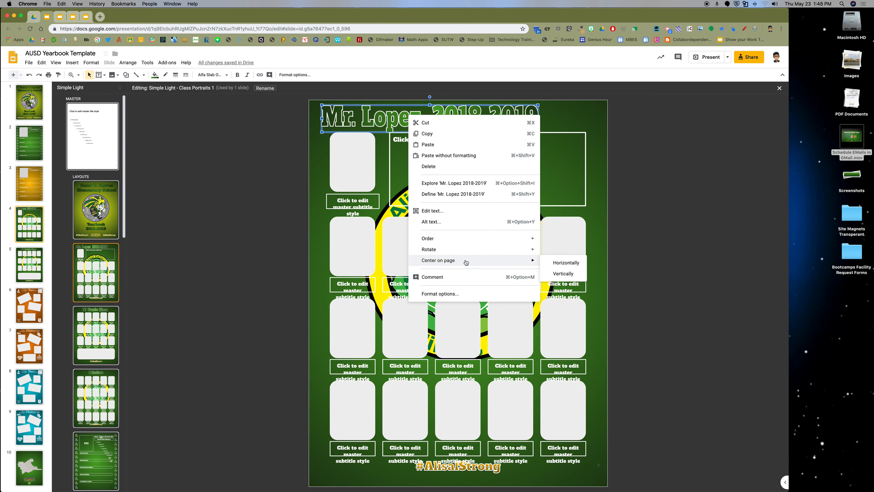
left_click(565, 263)
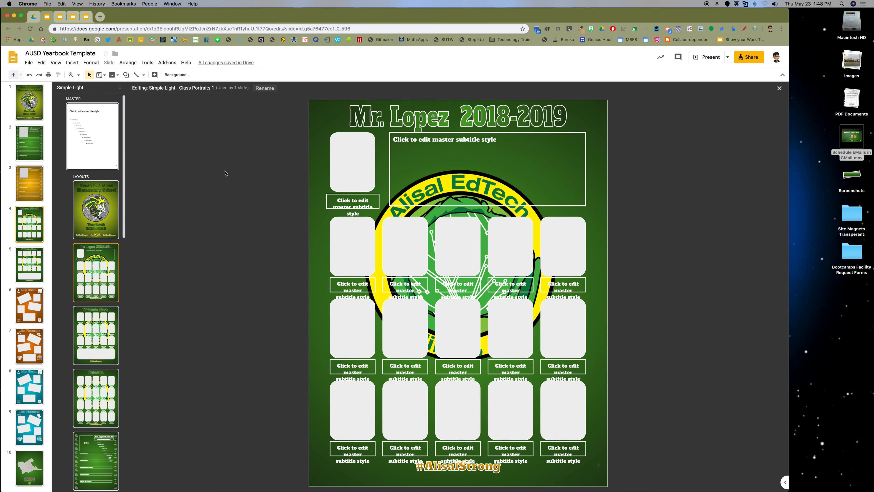
left_click(96, 336)
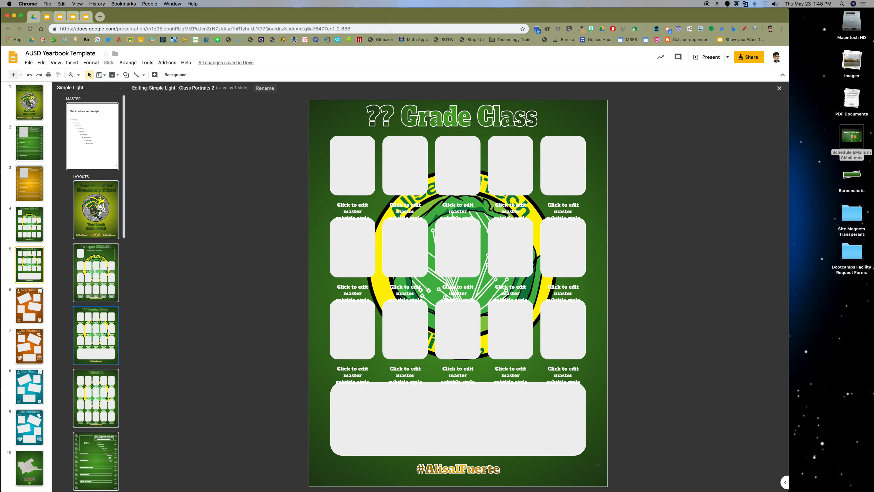
Step through the student page, In Pictures, My Year and Back Cover layouts, ending on the master slide
key("Down")
key("Down")
key("Down")
key("Down")
key("Down")
key("Down")
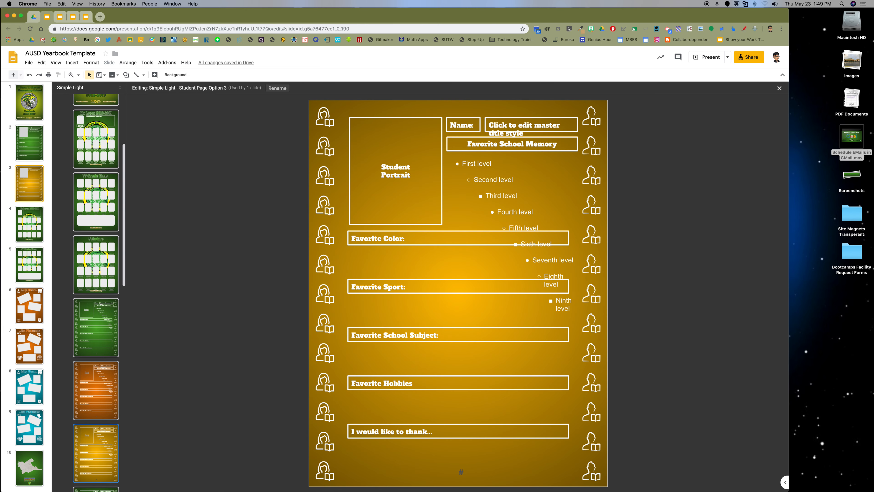
key("Down")
key("Down")
key("Down")
key("Down")
key("Down")
key("Down")
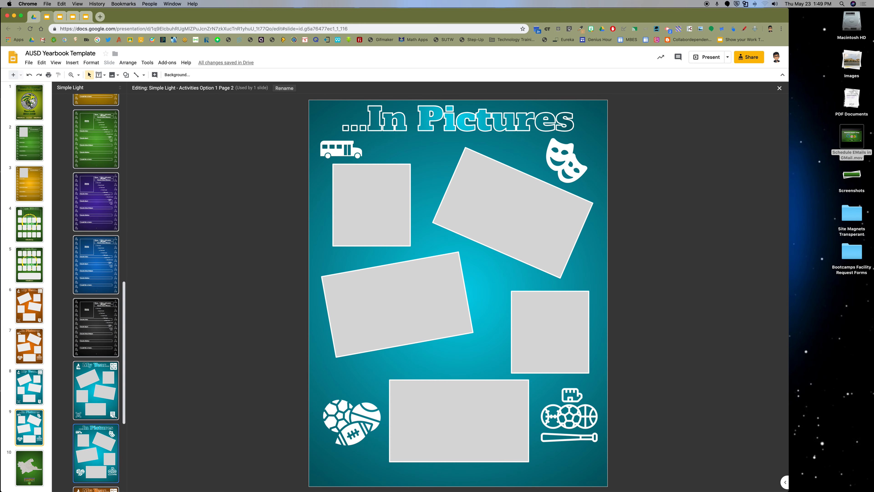
key("Down")
key("Up")
key("Up")
key("Down")
key("Down")
key("Up")
key("Up")
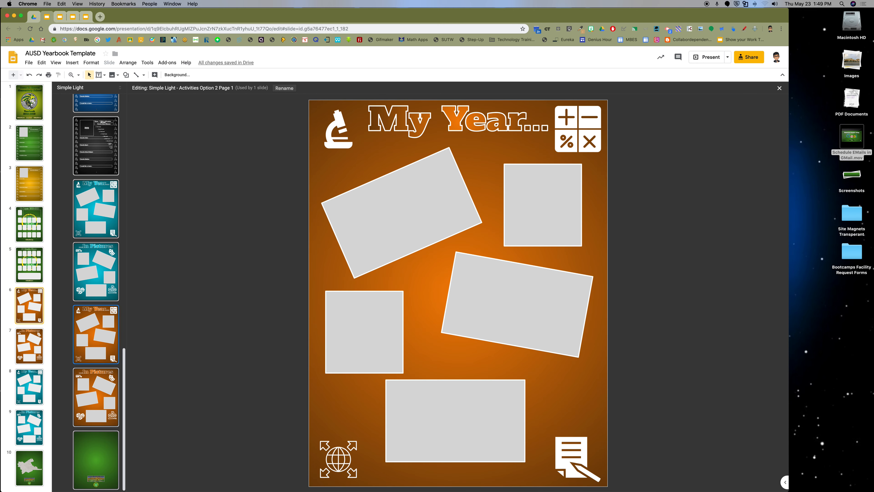
key("Up")
key("Up")
key("Up")
key("Up")
key("Up")
key("Up")
key("Up")
key("Up")
key("Up")
key("Up")
key("Up")
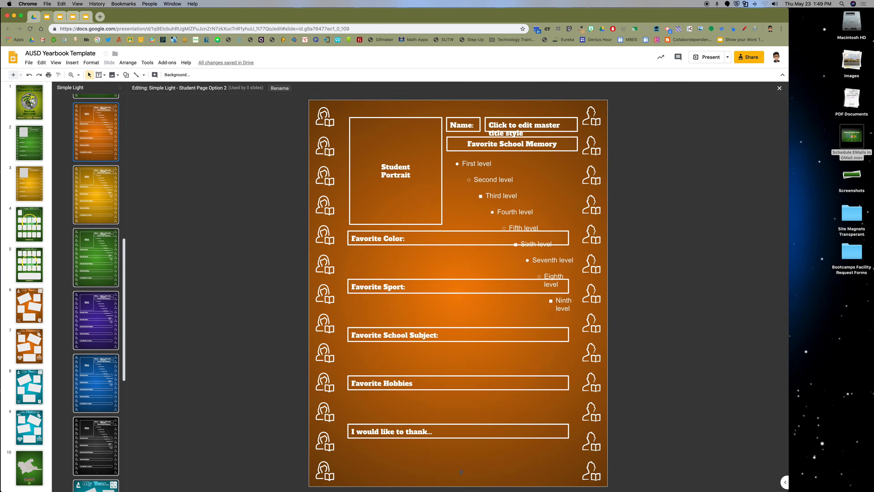
key("Up")
key("Up")
key("Up")
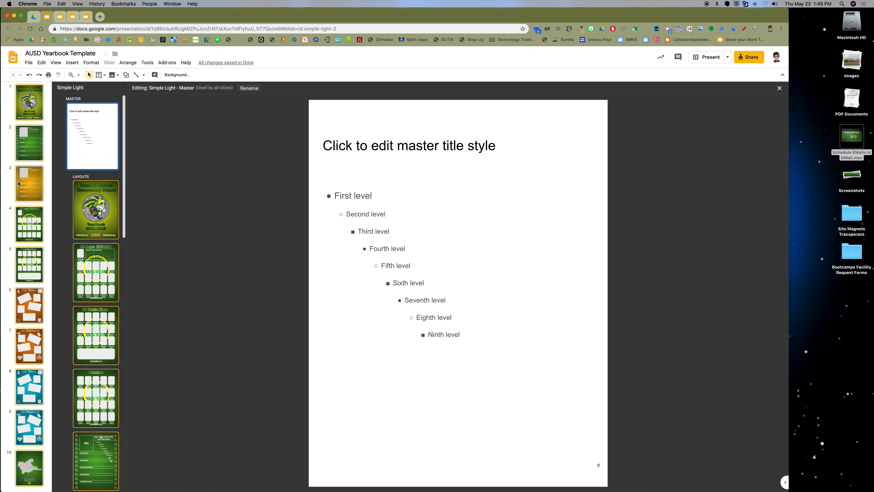
Leave layout editing and review the updated cover and student profile slides
left_click(7, 223)
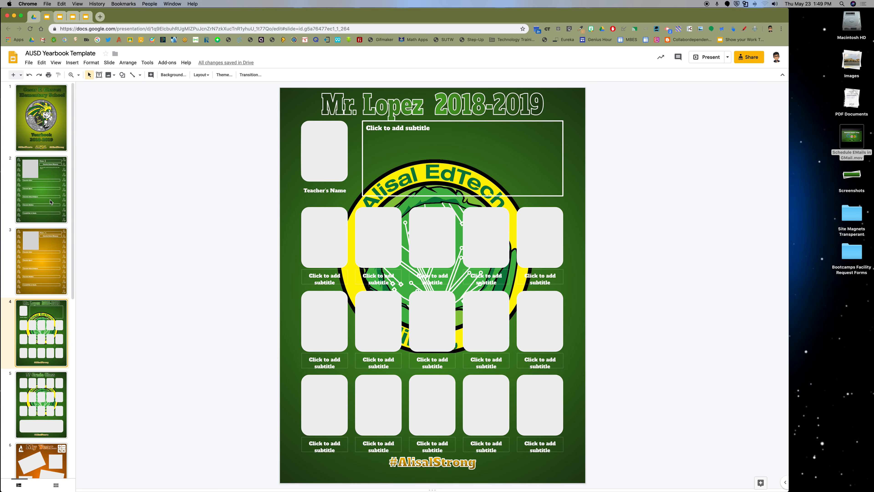
scroll(51, 202, "down", 10)
scroll(52, 203, "up", 10)
left_click(41, 121)
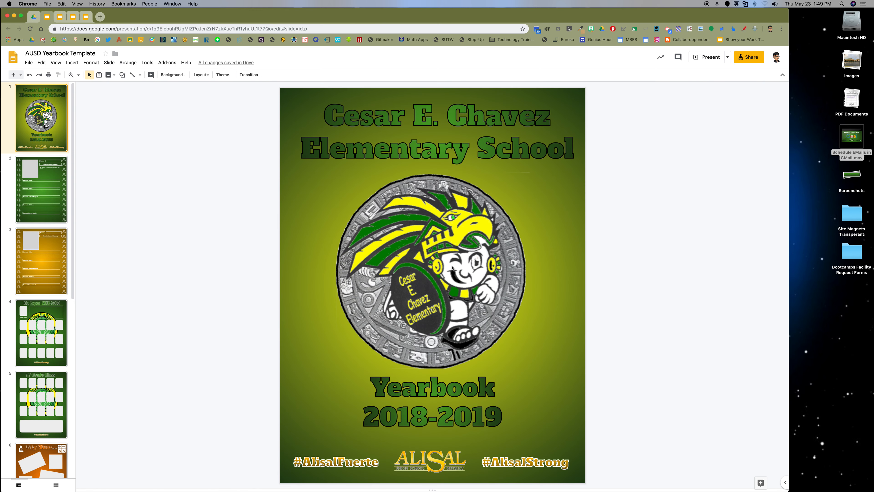
key("Down")
key("Up")
left_click(35, 209)
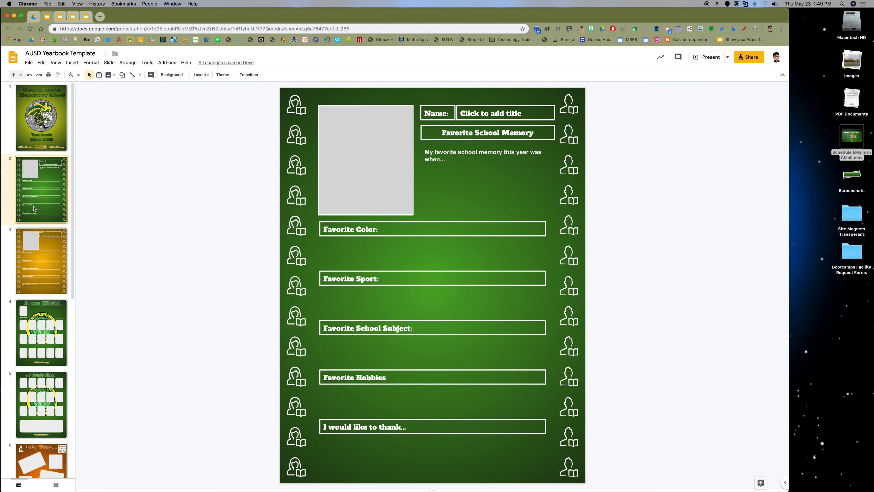
Select the student portrait placeholder, then go to the Yearbook in Google Slides Drive folder
left_click(347, 171)
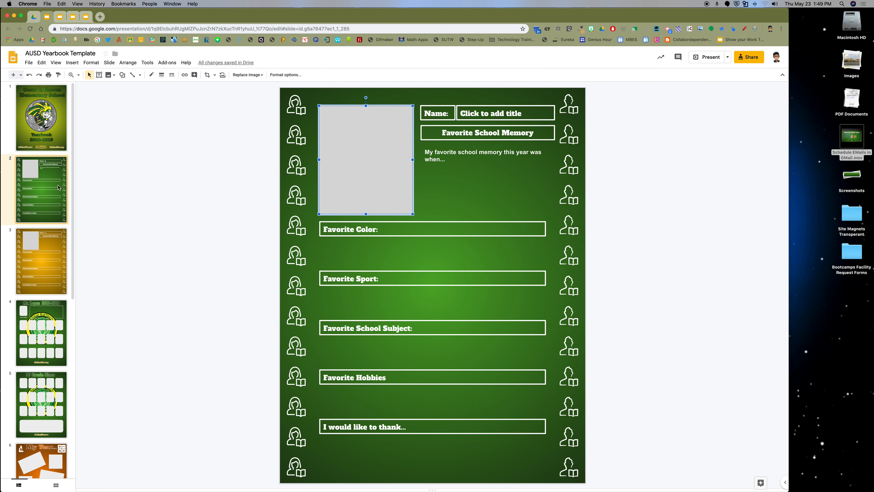
left_click(35, 17)
left_click(288, 255)
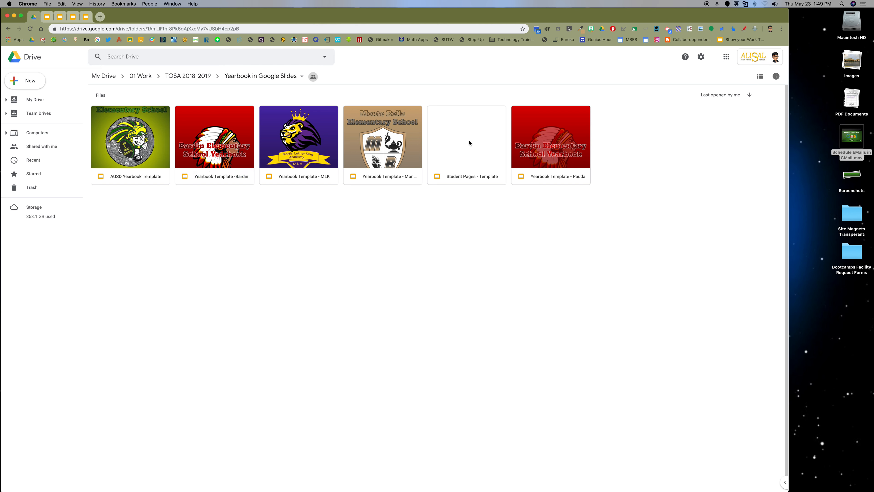
Open Student Pages - Template from Drive and show its Student Page Option layouts
double_click(467, 145)
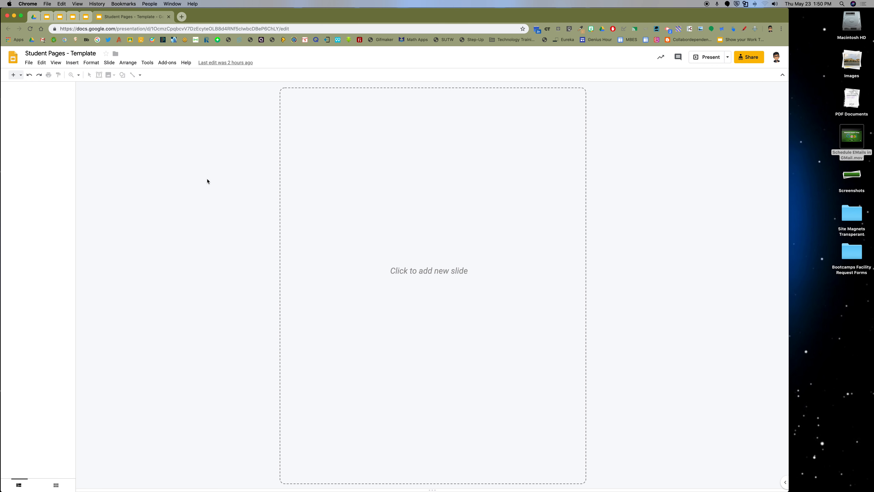
left_click(21, 75)
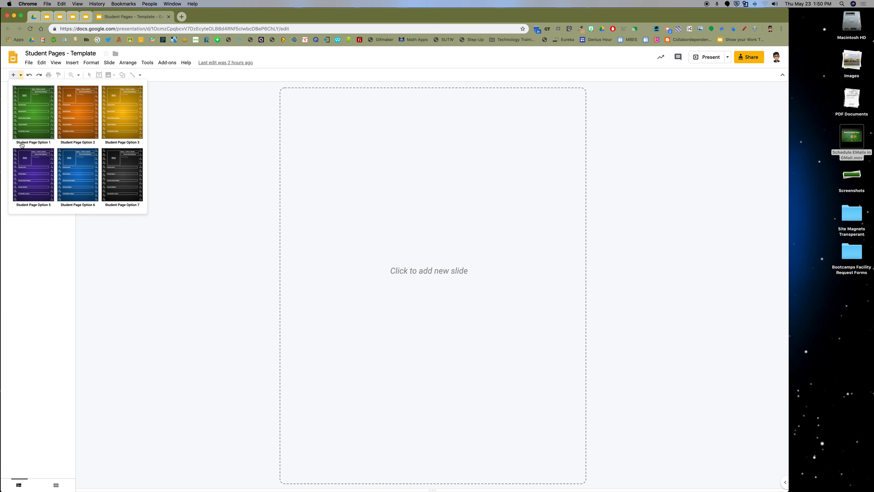
Try Student Page Option 6 and Option 3 slides, undo both, and close the template
left_click(71, 162)
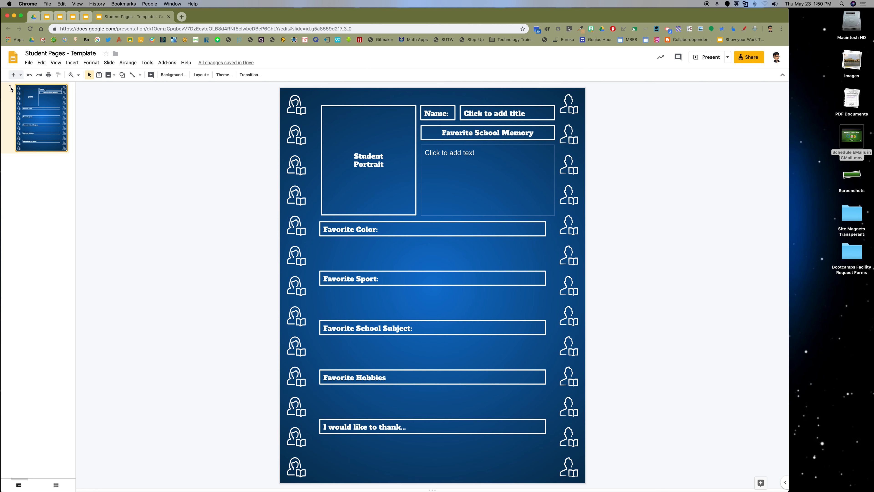
left_click(29, 75)
left_click(21, 75)
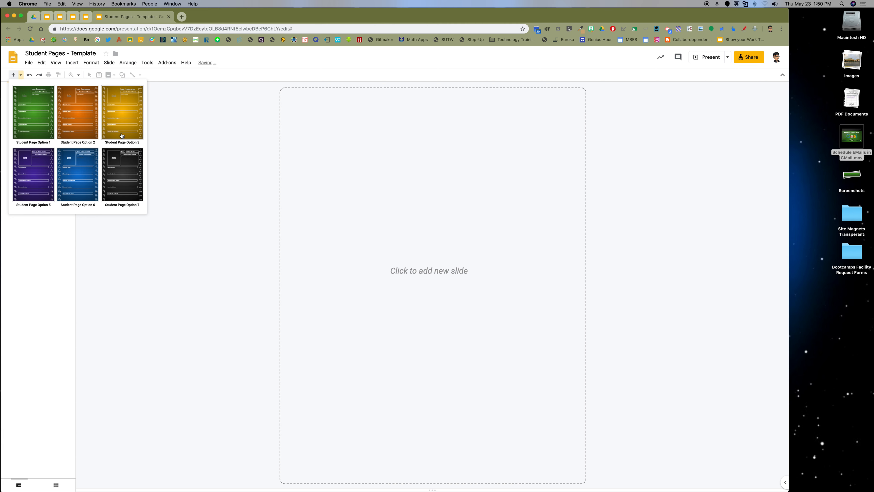
left_click(122, 113)
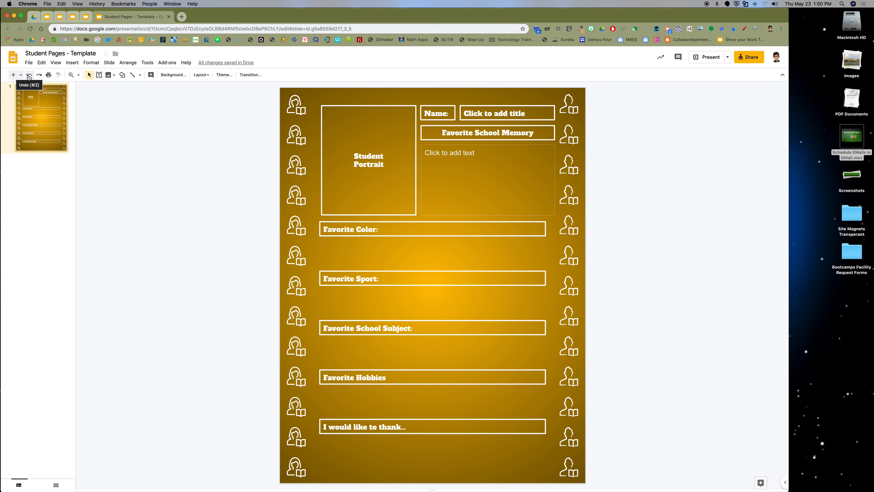
left_click(28, 76)
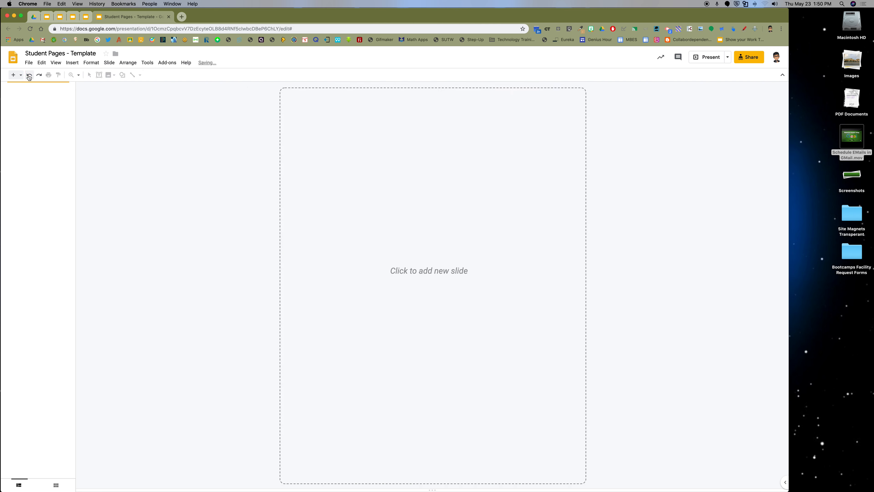
left_click(169, 17)
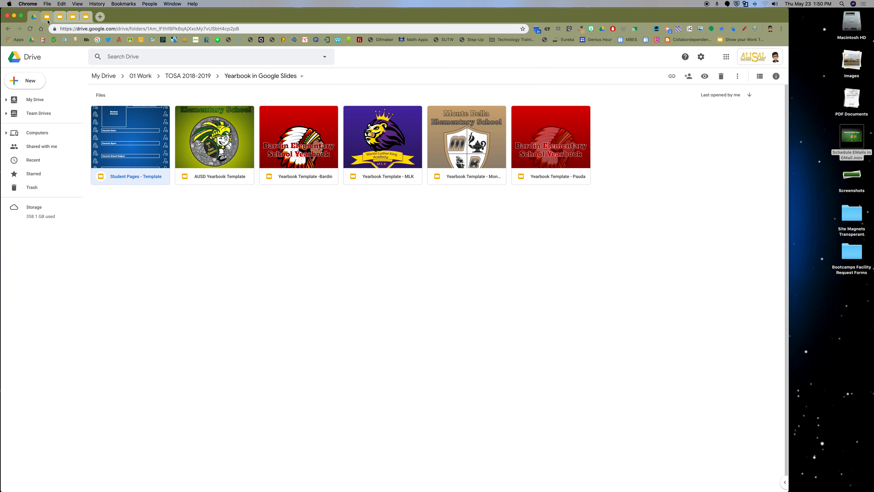
left_click(60, 18)
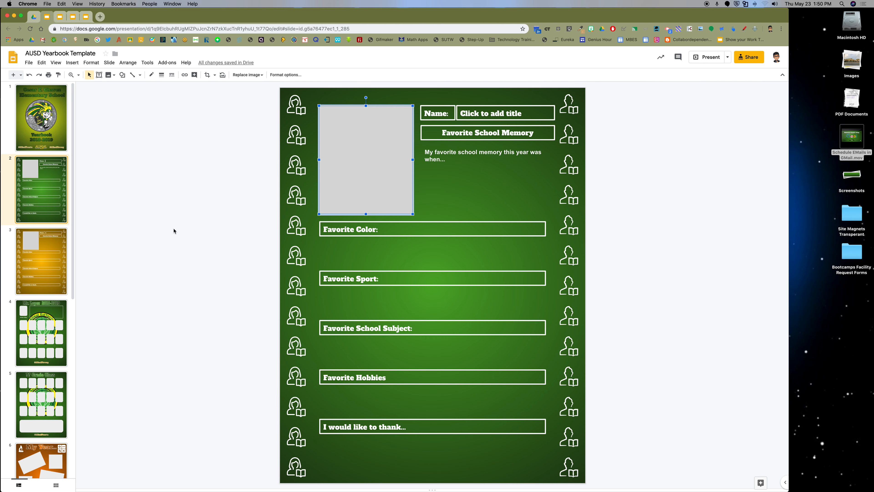
Replace the grey portrait placeholder on the green student page with a webcam snapshot
left_click(210, 253)
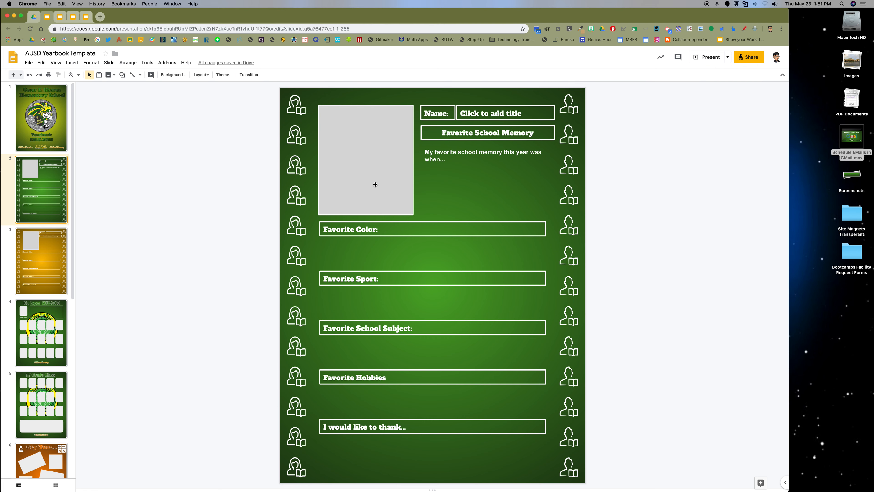
left_click(363, 165)
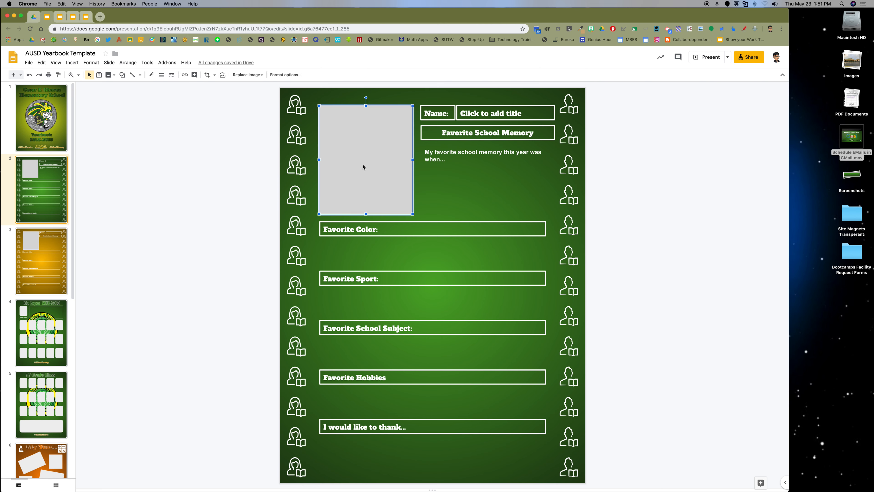
right_click(363, 167)
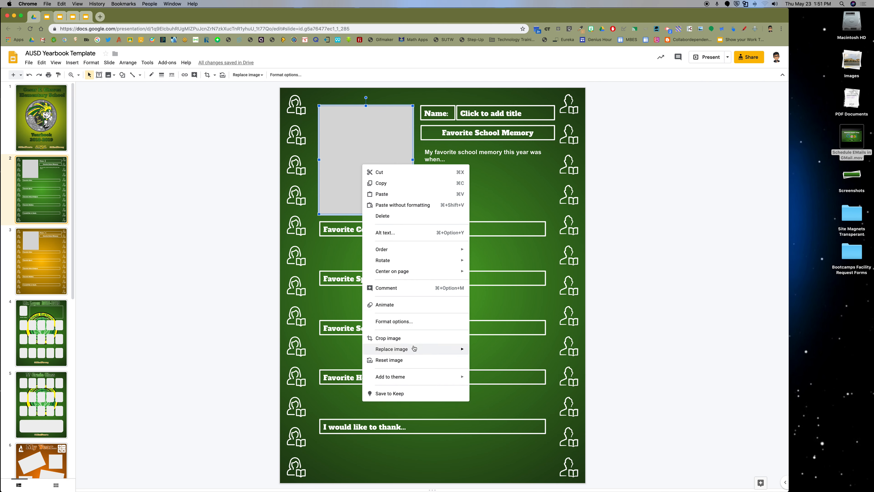
mouse_move(413, 349)
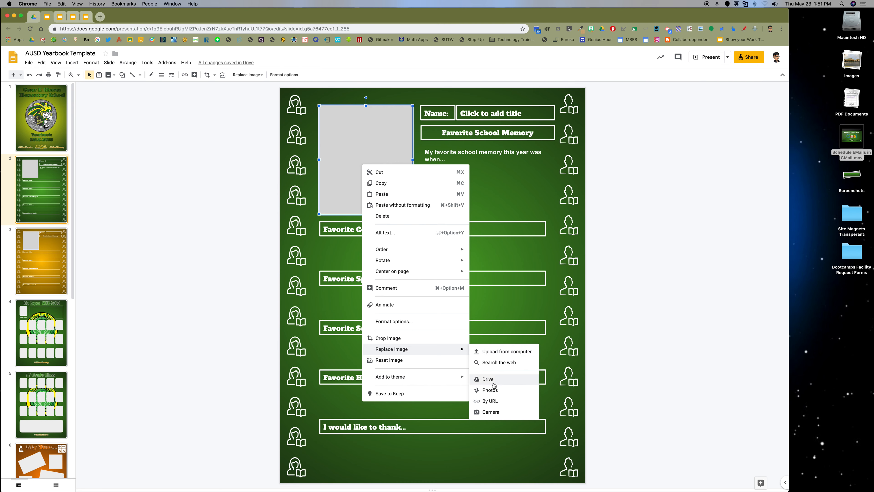
left_click(488, 412)
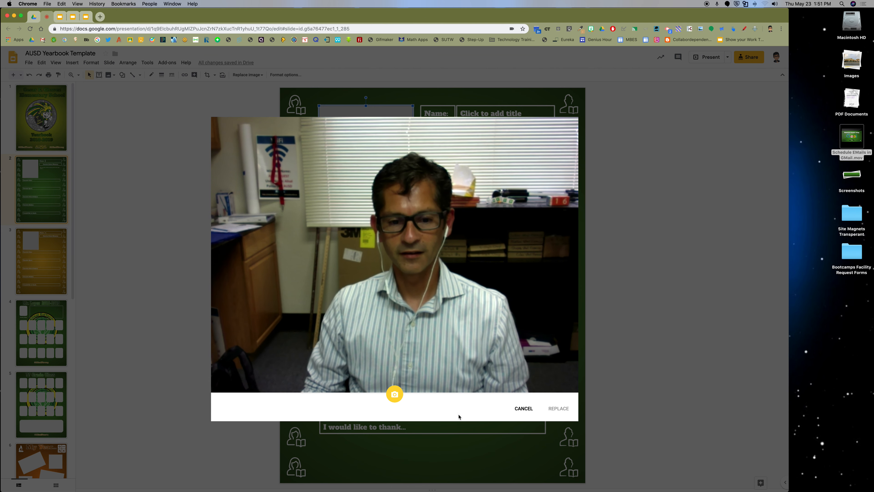
left_click(398, 397)
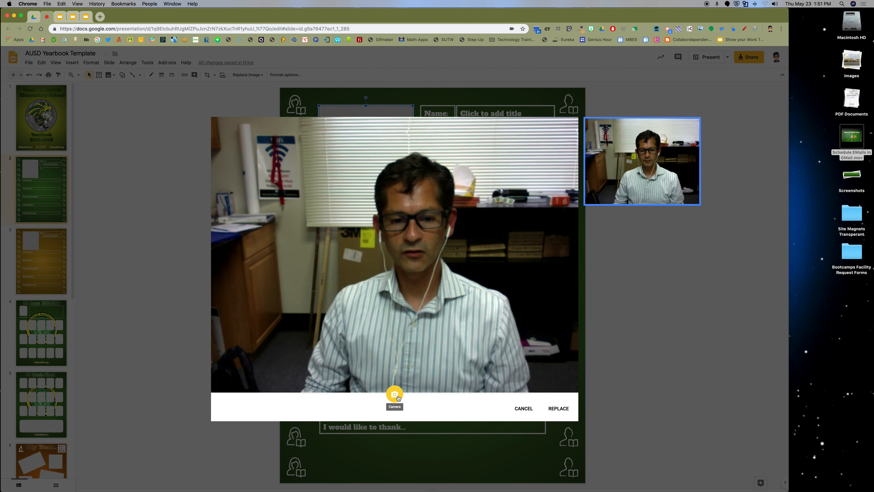
left_click(559, 409)
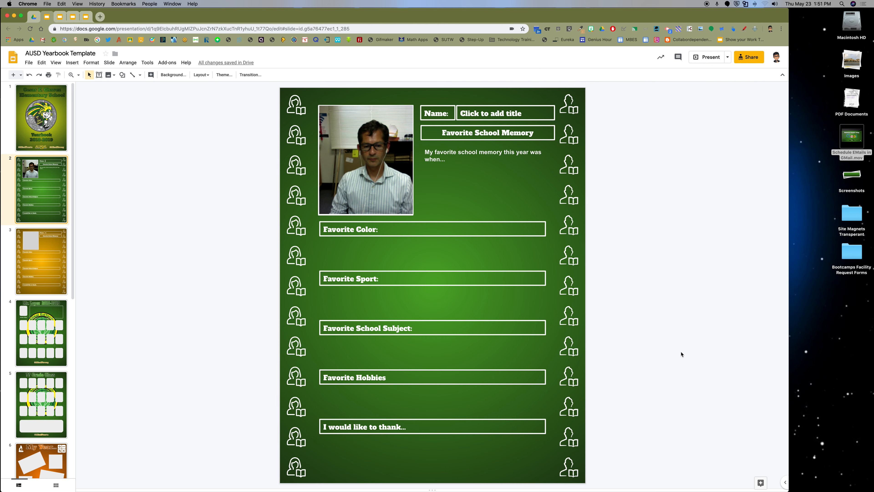
left_click(41, 345)
Inspect the first student and teacher photo frames on the class page
left_click(328, 228)
left_click(238, 244)
left_click(332, 176)
left_click(271, 239)
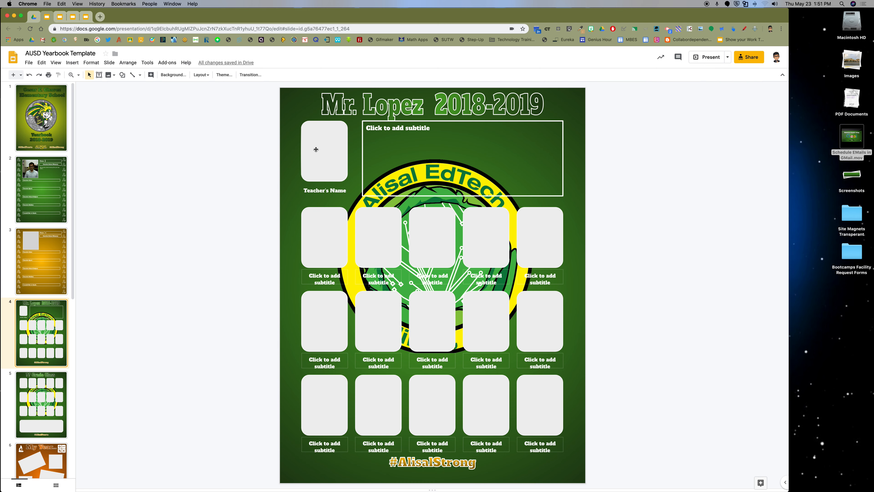
scroll(325, 246, "down", 2)
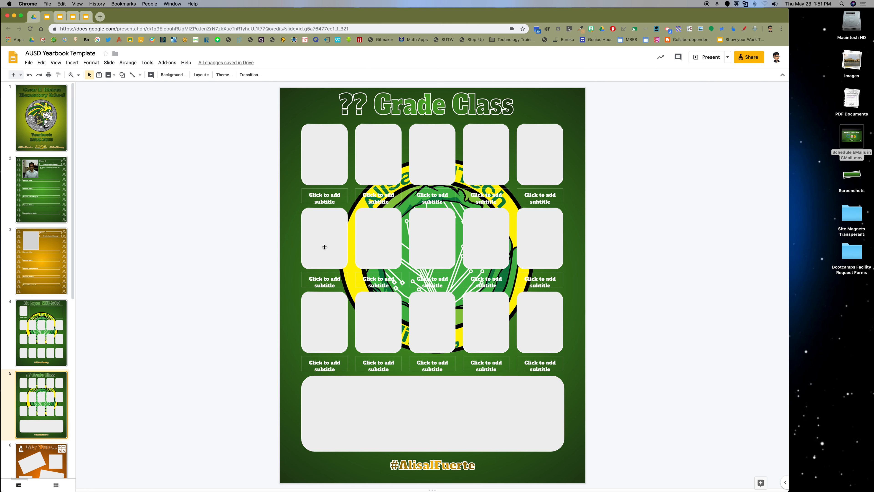
scroll(77, 318, "up", 2)
Fill the first student photo frame with a webcam snapshot and type a person's name beneath it
left_click(331, 246)
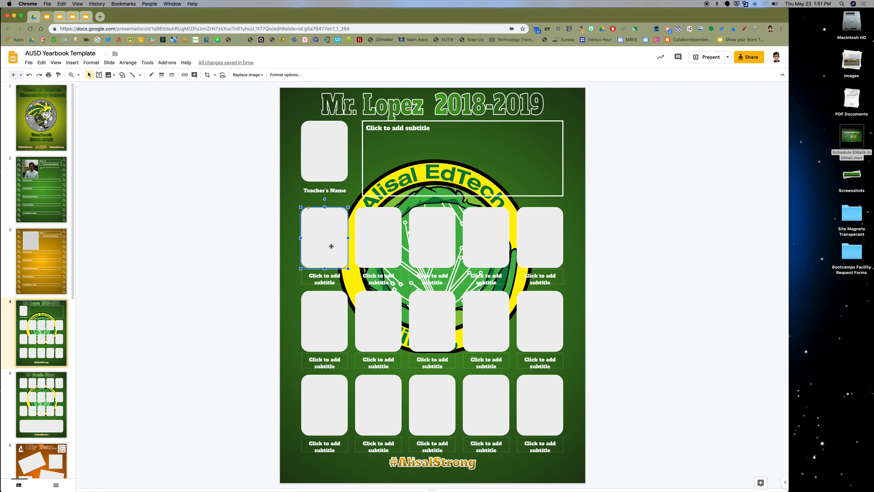
right_click(333, 234)
mouse_move(382, 343)
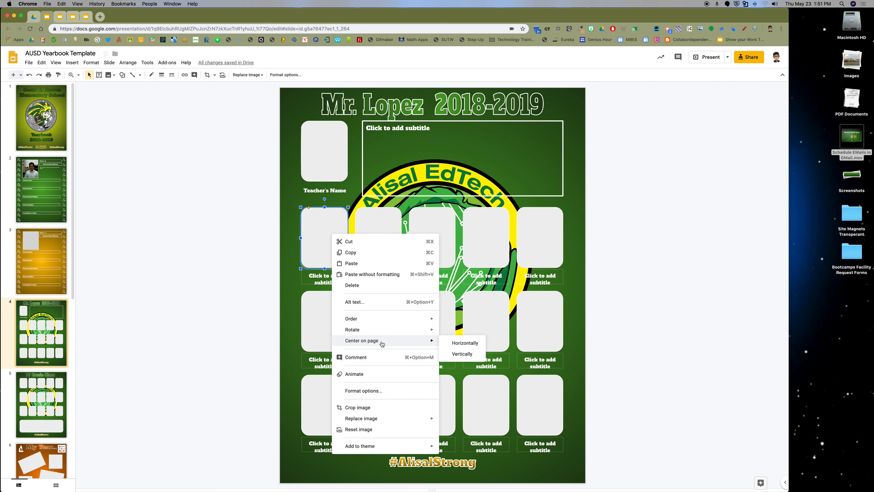
mouse_move(379, 418)
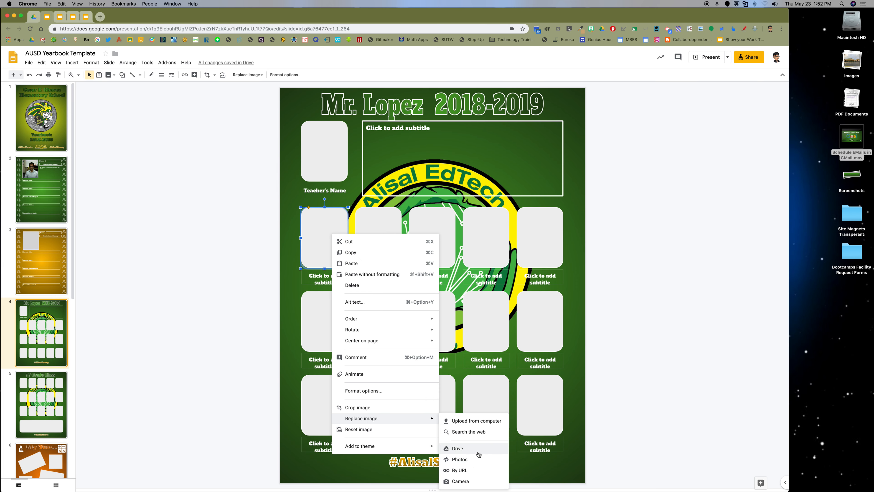
left_click(471, 481)
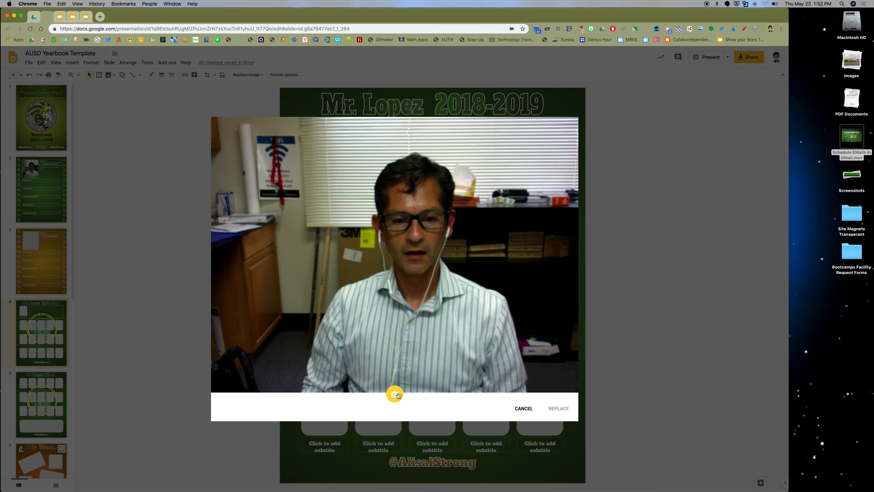
left_click(396, 394)
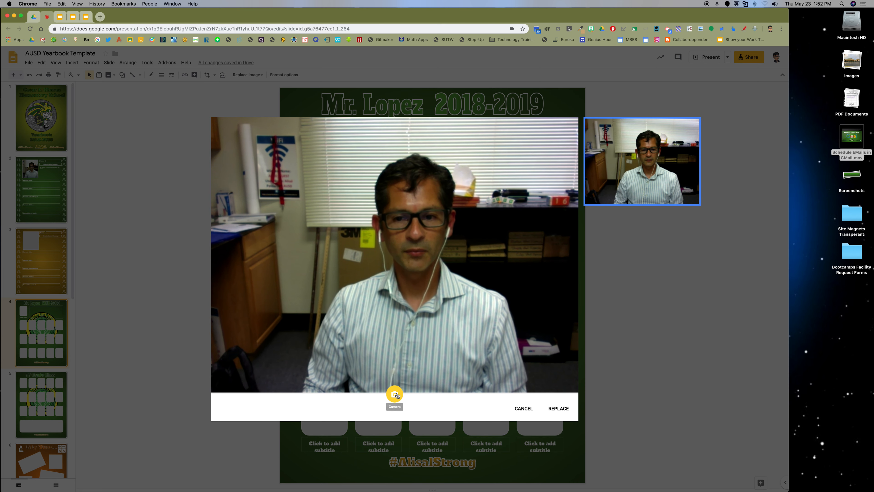
left_click(559, 409)
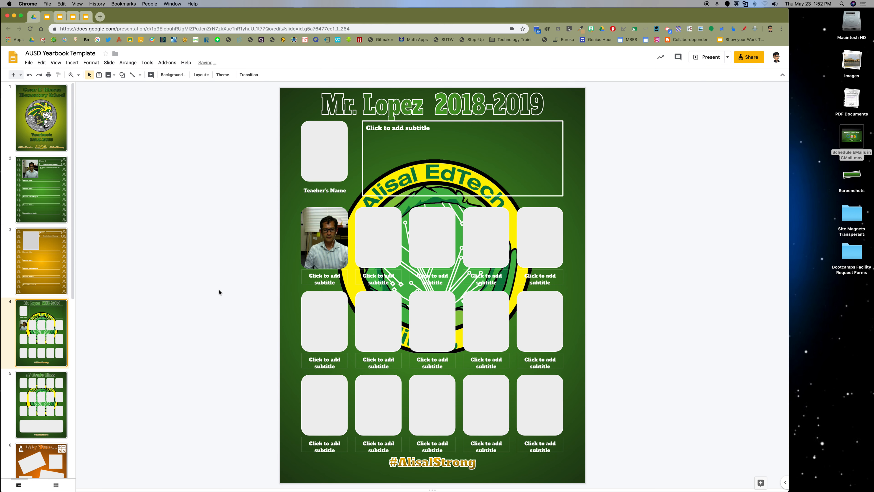
left_click(314, 281)
type("George Lopez")
Finish the name caption, return to the cover slide, and go back to the Drive folder
left_click(221, 266)
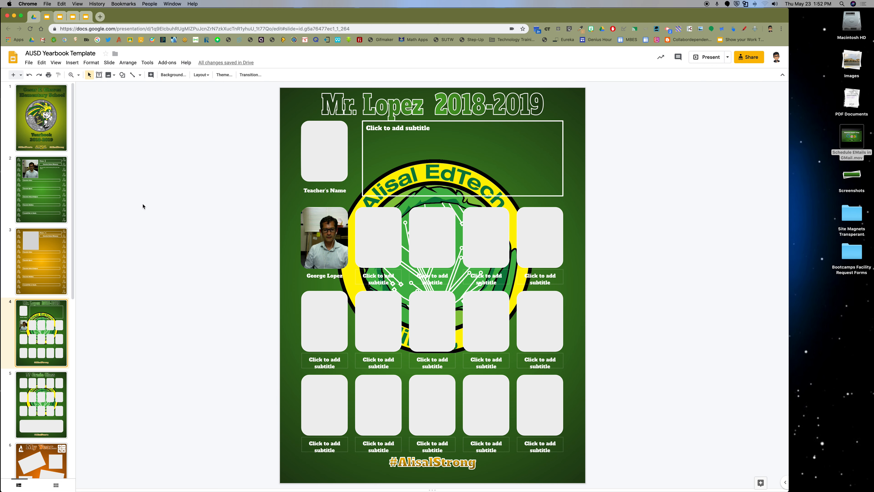
left_click(26, 105)
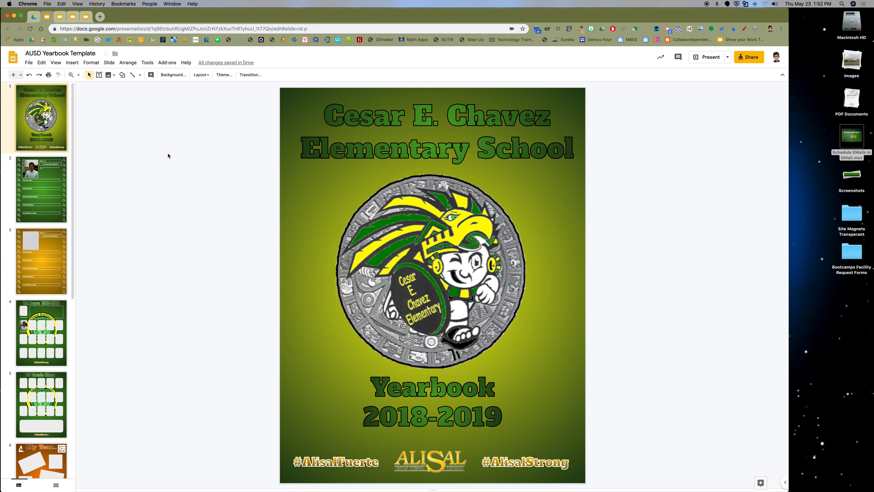
left_click(34, 16)
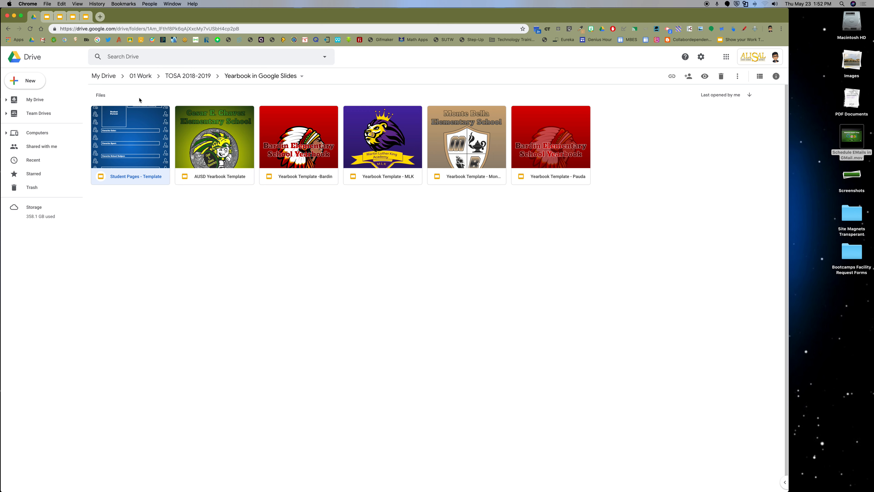